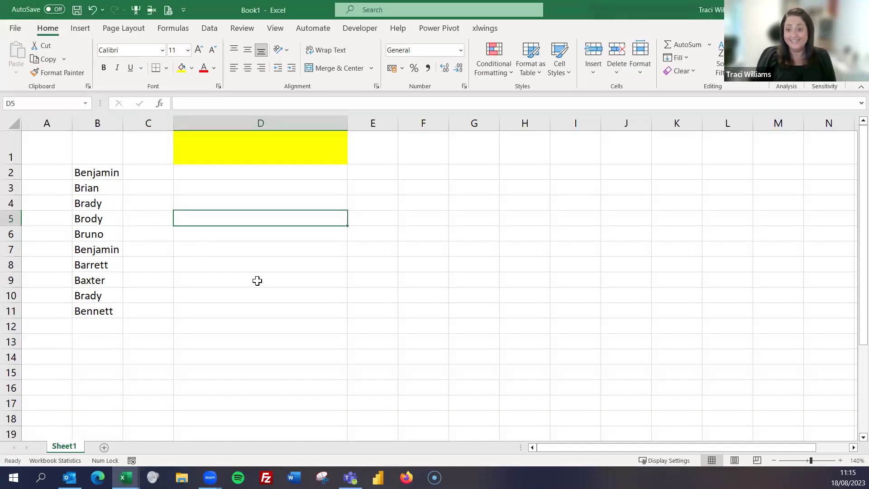
Jump to the named range Names to check which cells of the list in column B it covers
left_click(269, 294)
left_click(97, 171)
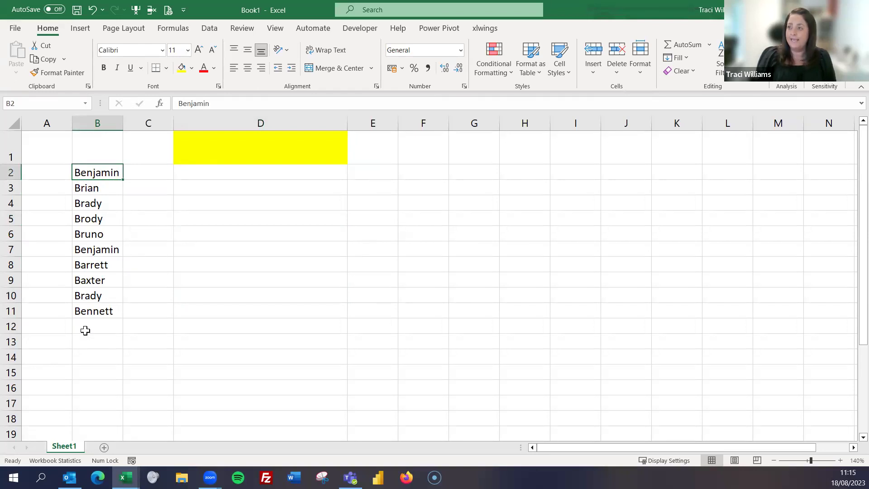
left_click(86, 103)
left_click(45, 116)
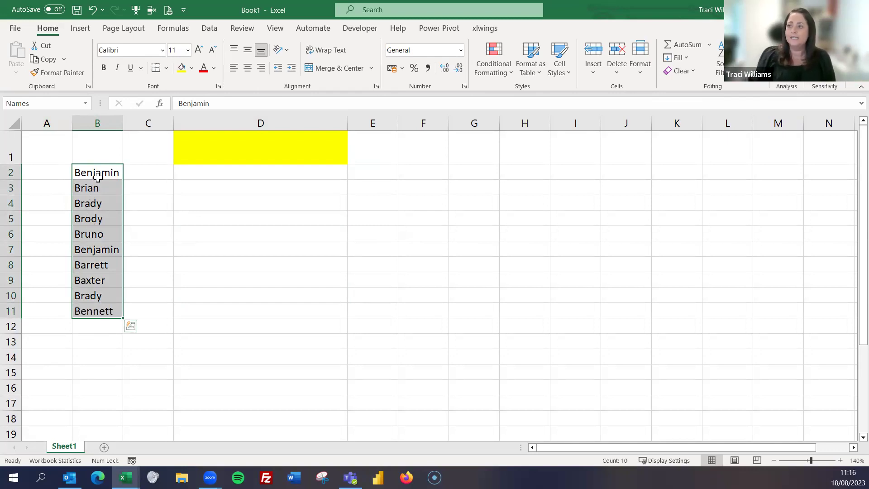
Inspect the data validation settings of yellow cell D1, and leave them without making changes
left_click(247, 153)
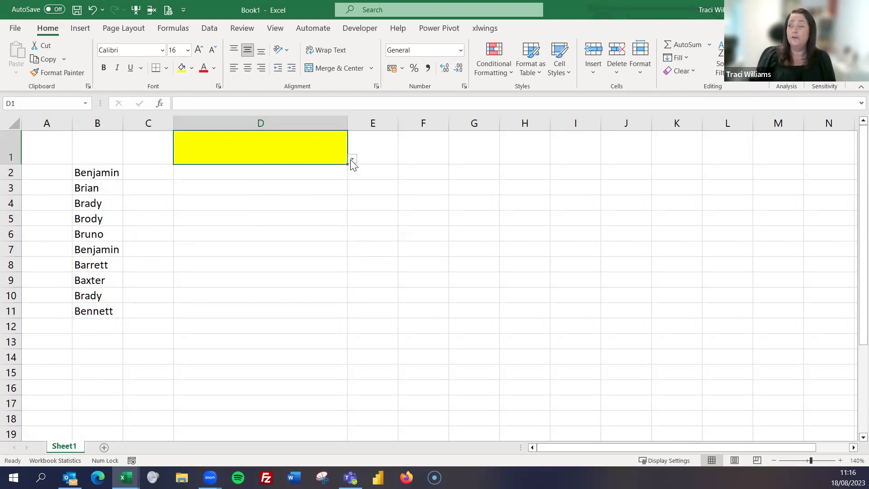
left_click(209, 28)
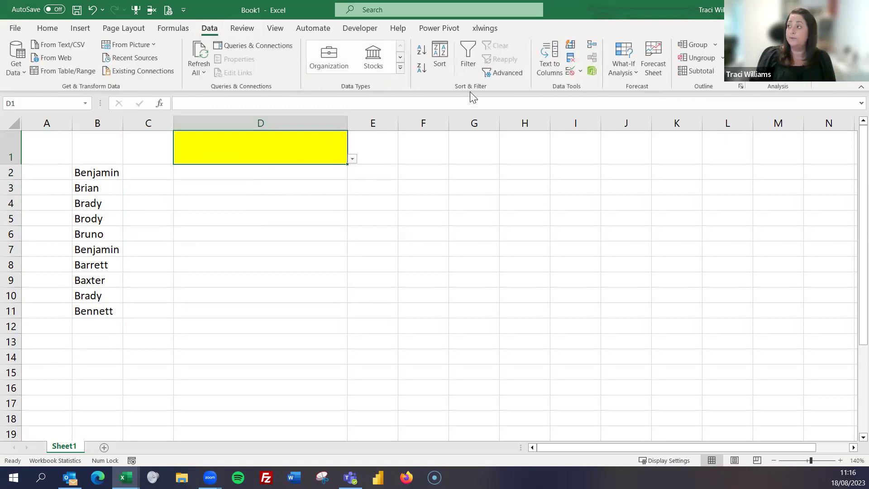
left_click(570, 71)
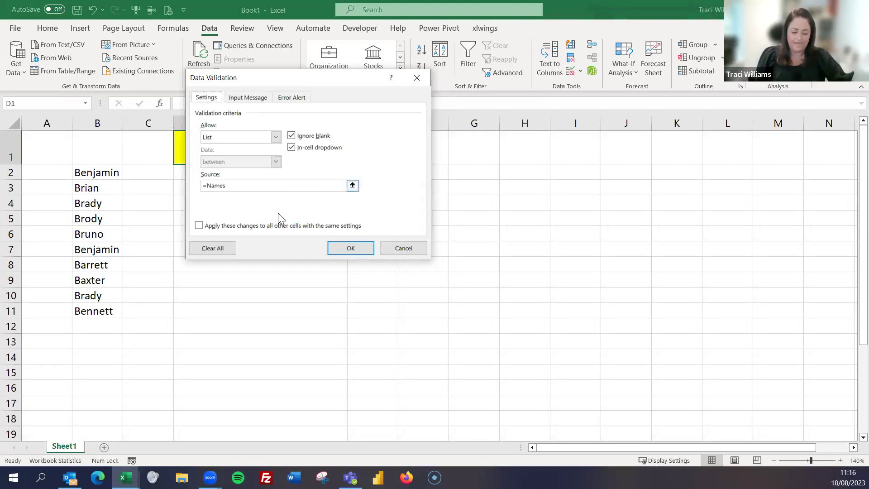
left_click(404, 249)
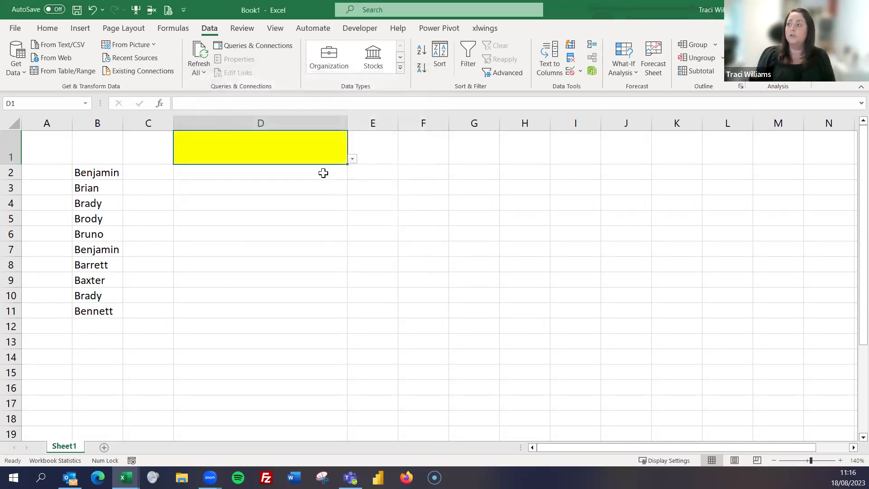
Choose the name matching B3 from D1's drop-down list, and reopen the list to review its entries
left_click(352, 159)
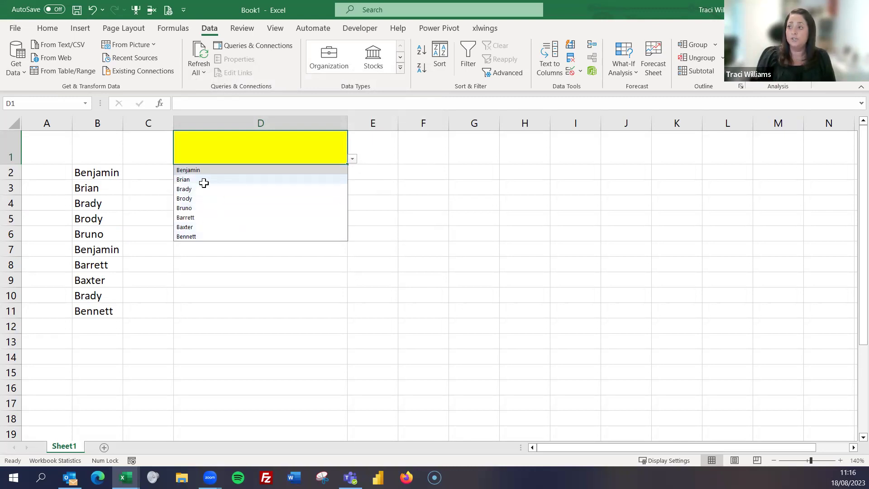
left_click(229, 180)
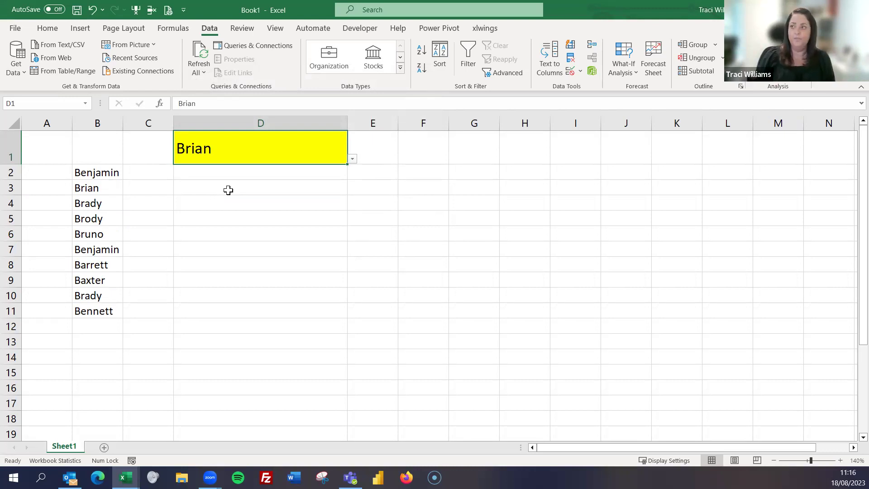
left_click(352, 160)
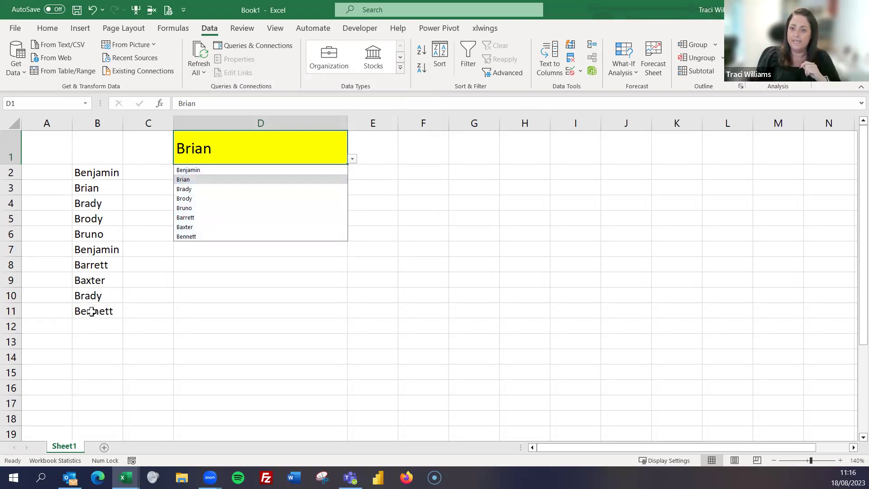
left_click(312, 356)
Highlight duplicate values in B2:B11 with conditional formatting, using Light Red Fill with Dark Red Text
left_click_drag(97, 173, 96, 311)
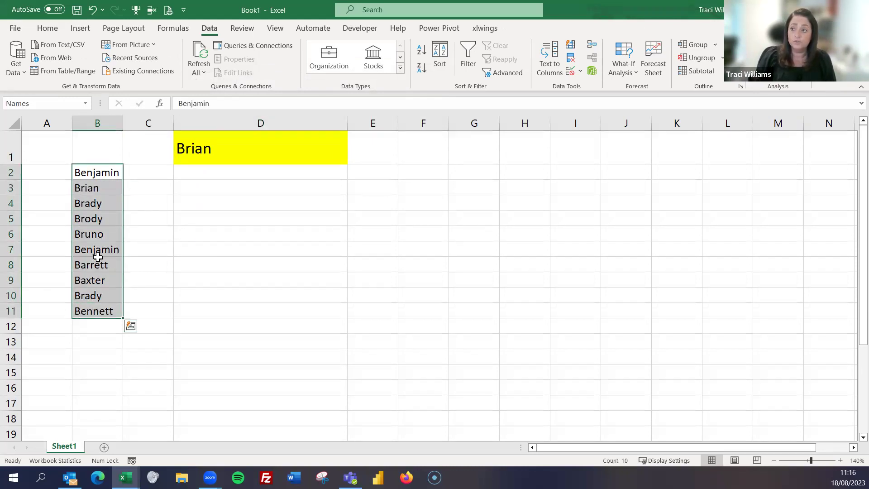
left_click(45, 31)
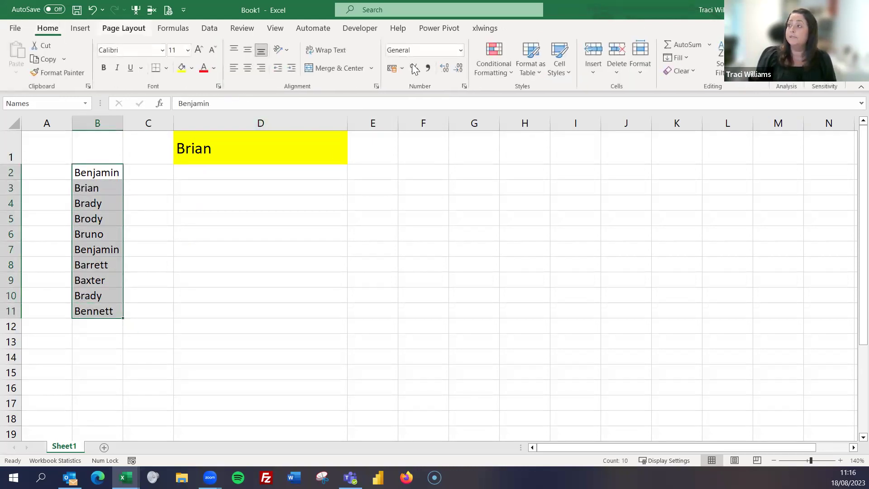
left_click(490, 68)
mouse_move(510, 95)
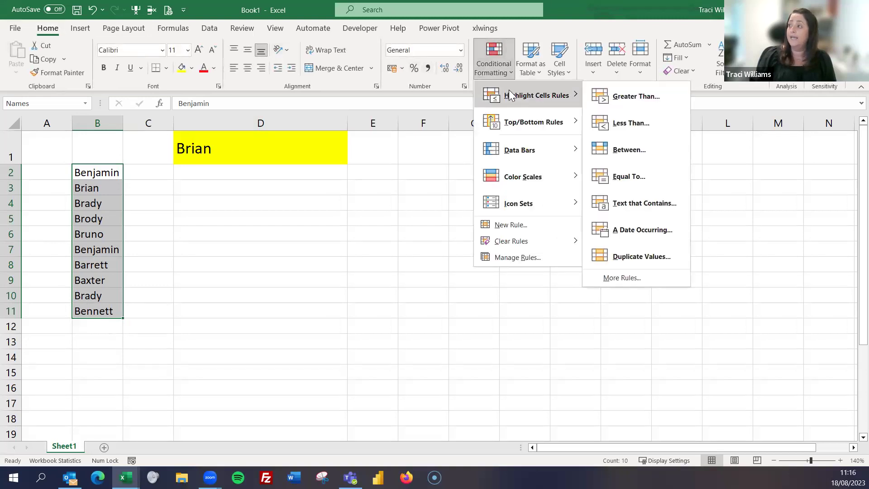
left_click(654, 256)
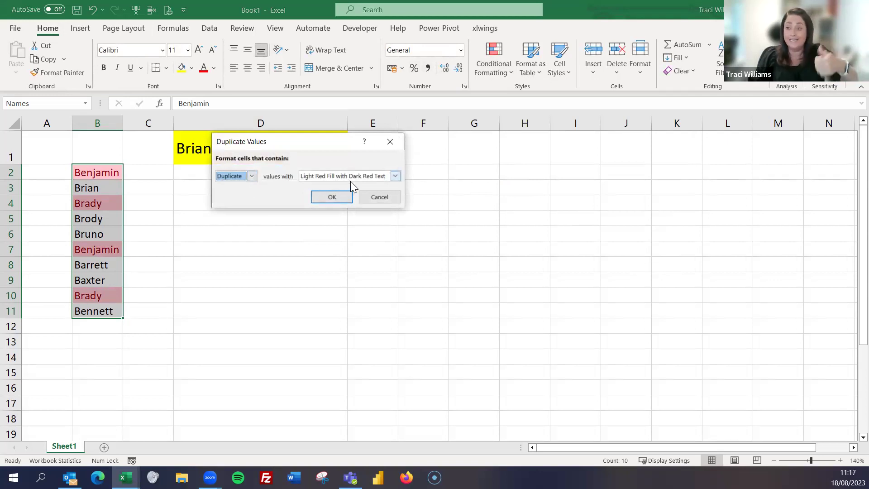
left_click(336, 196)
left_click(159, 242)
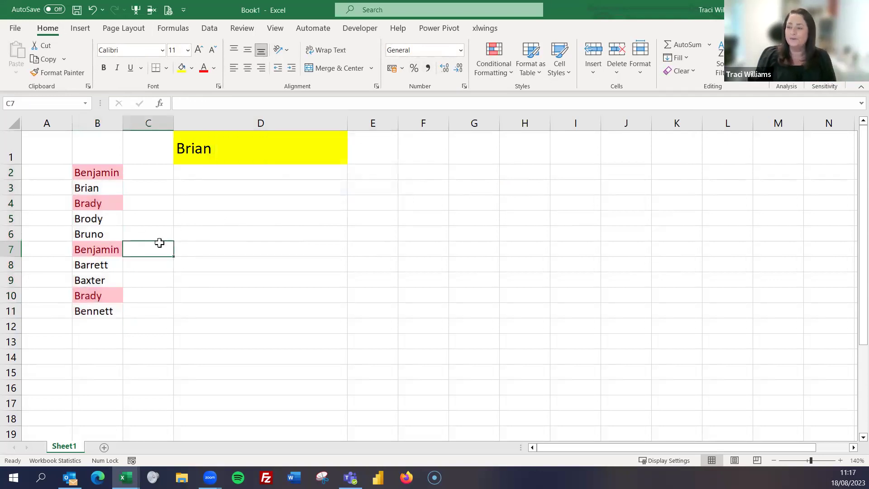
Compare the highlighted duplicates in B2, B7, B4 and B10 with the entries in D1's drop-down list
left_click(110, 174)
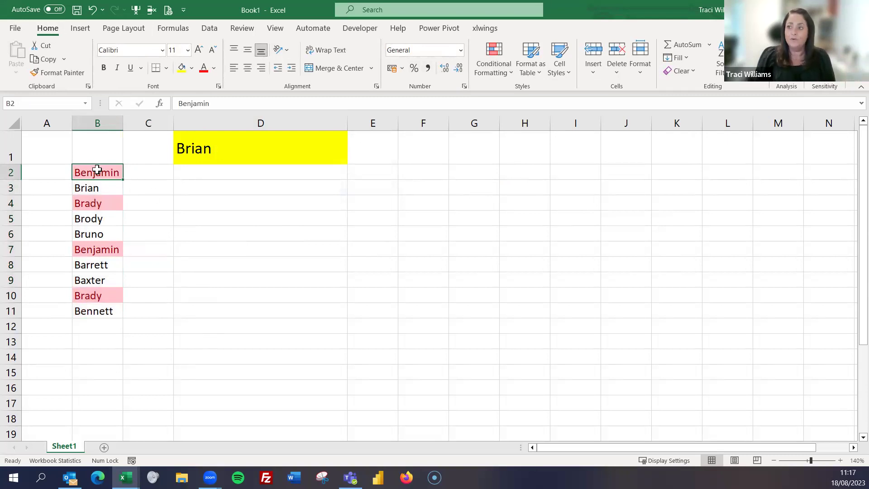
left_click(101, 249)
left_click(99, 202)
left_click(100, 296)
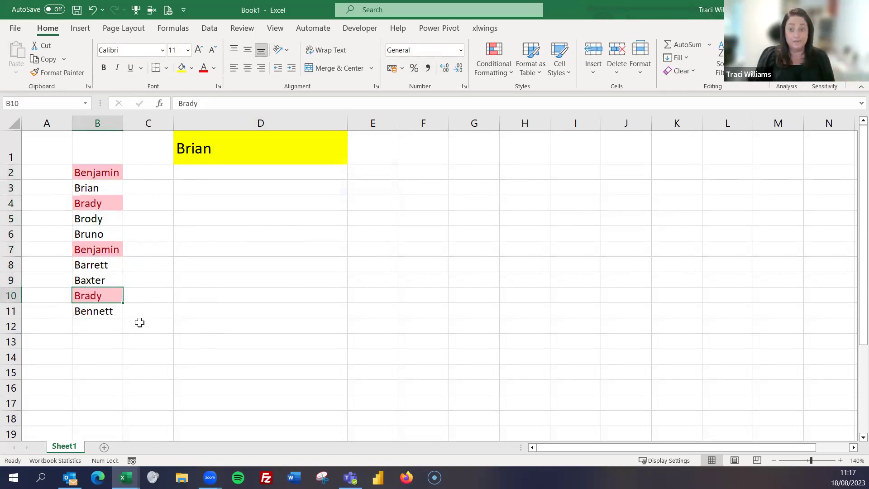
left_click(256, 151)
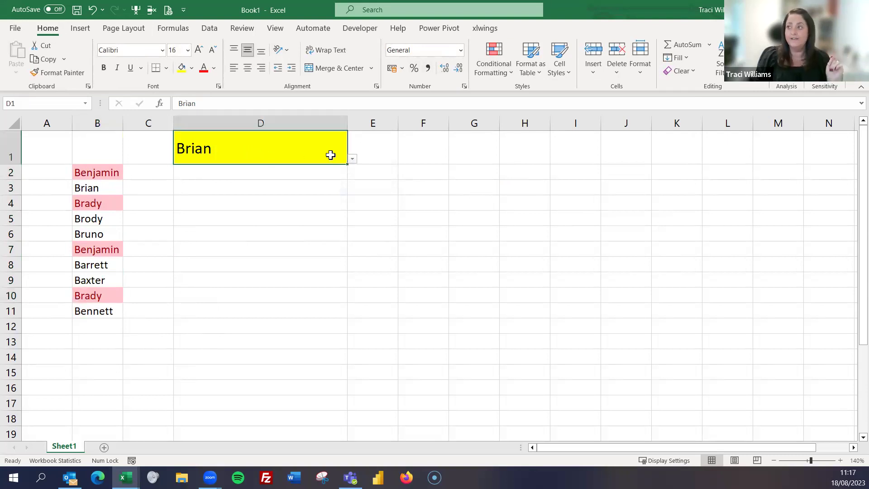
left_click(353, 161)
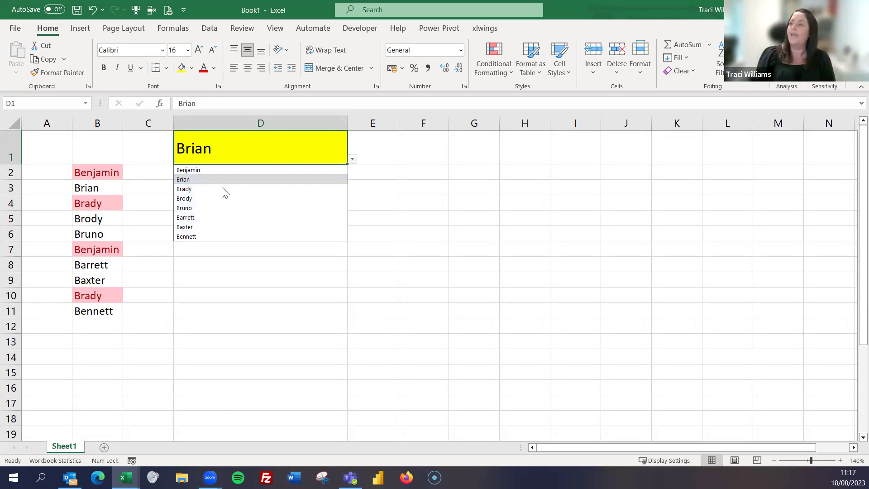
left_click(321, 297)
Clear the contents of D1 and review the drop-down list of the empty cell
left_click(304, 151)
key("Delete")
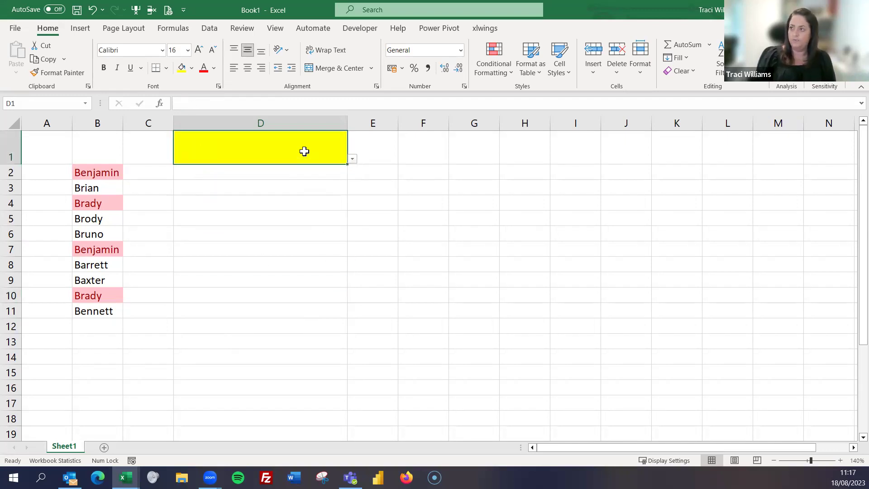
left_click(353, 160)
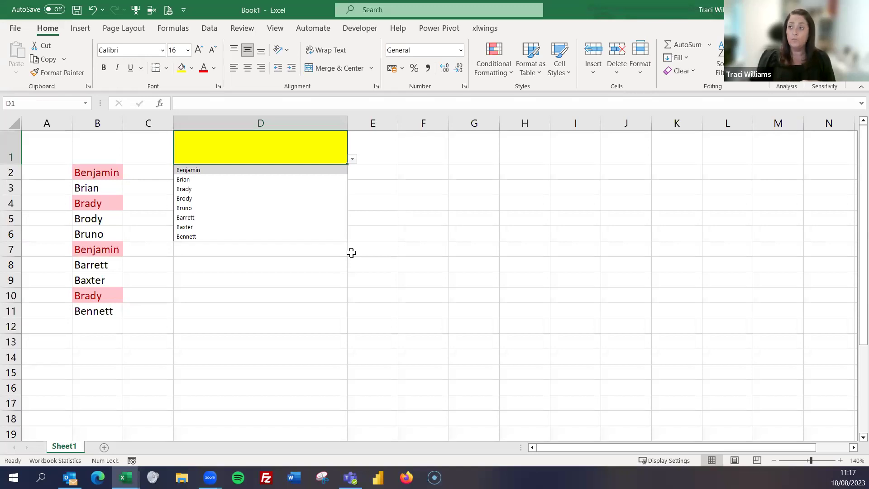
left_click(291, 311)
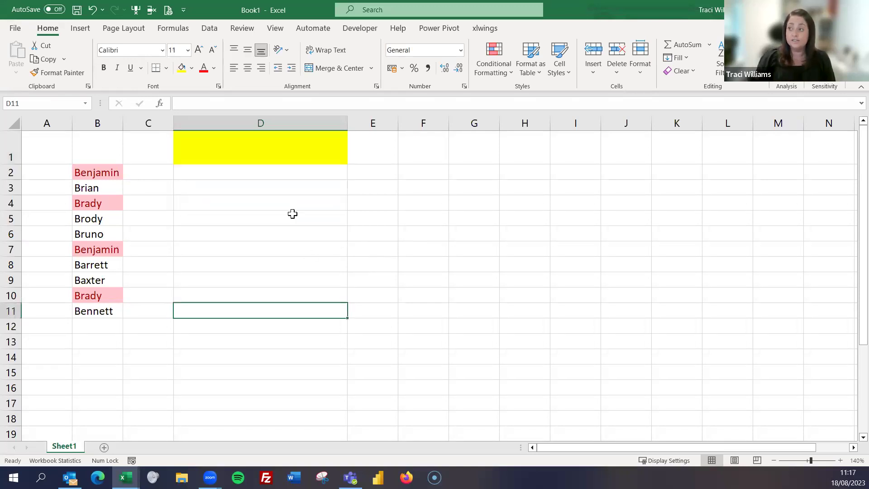
Enter "b" in D1, browse down and up through the suggested names, and discard the entry
left_click(259, 146)
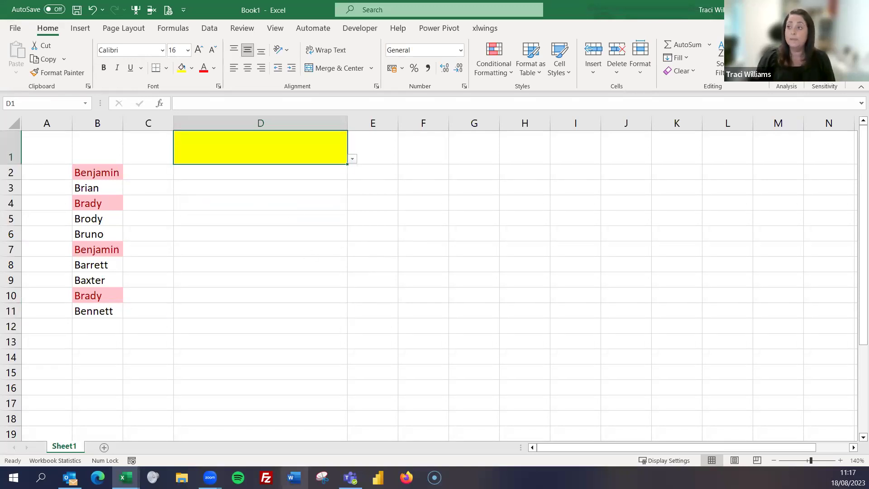
type("b")
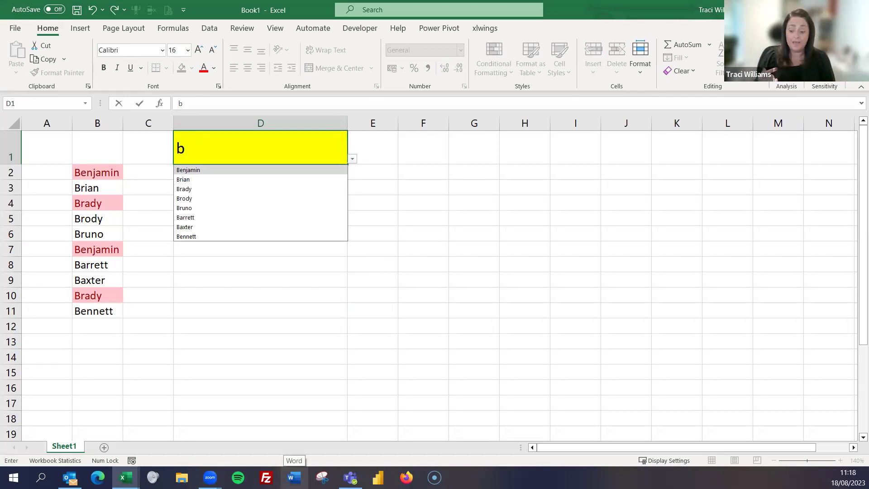
key("Down")
key("Down")
key("Down")
key("Down")
key("Down")
key("Down")
key("Down")
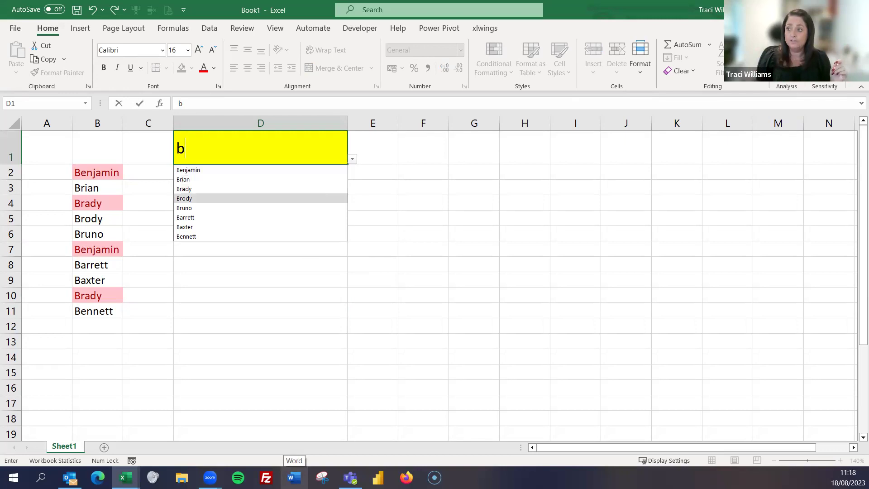
key("Up")
key("Up")
key("Up")
key("Up")
key("Up")
key("Up")
key("Up")
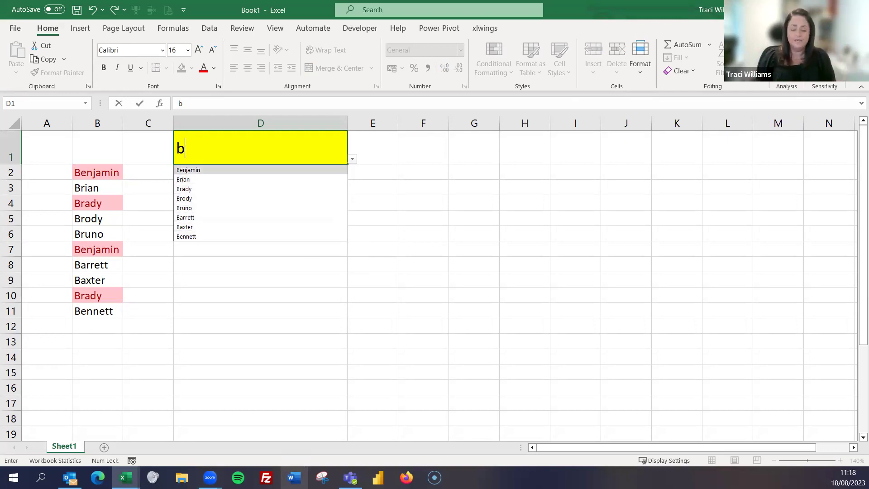
key("Escape")
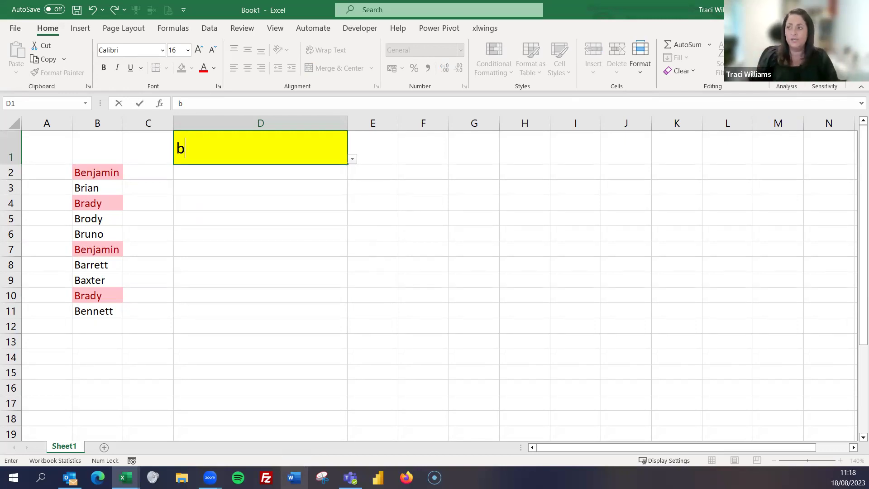
key("Escape")
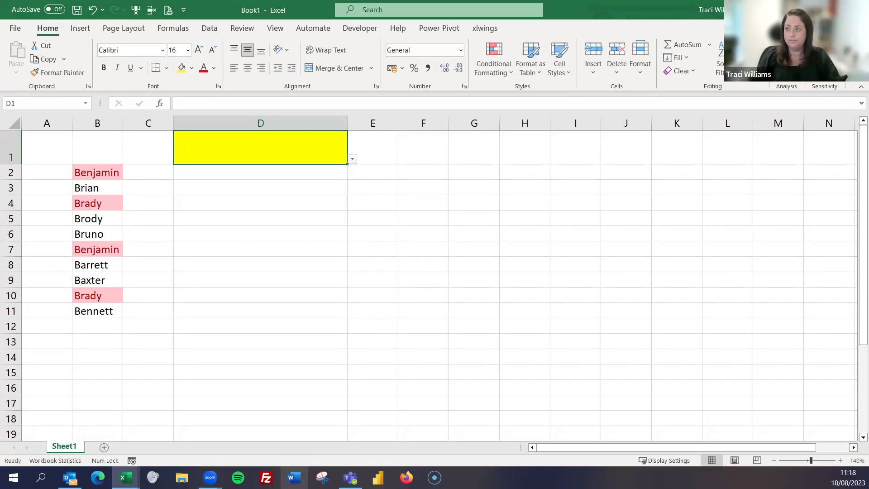
Open D1's drop-down list, step down to the fifth name, and close the list without choosing one
left_click(352, 160)
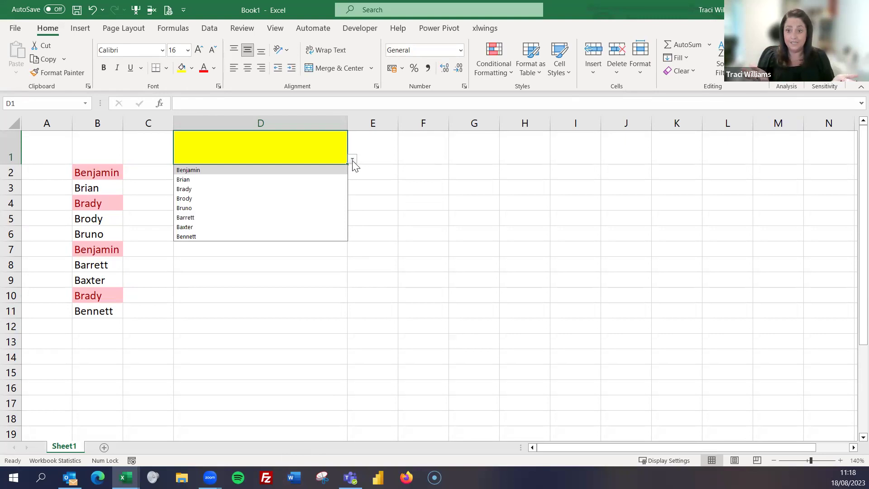
key("Down")
key("Down")
key("Down")
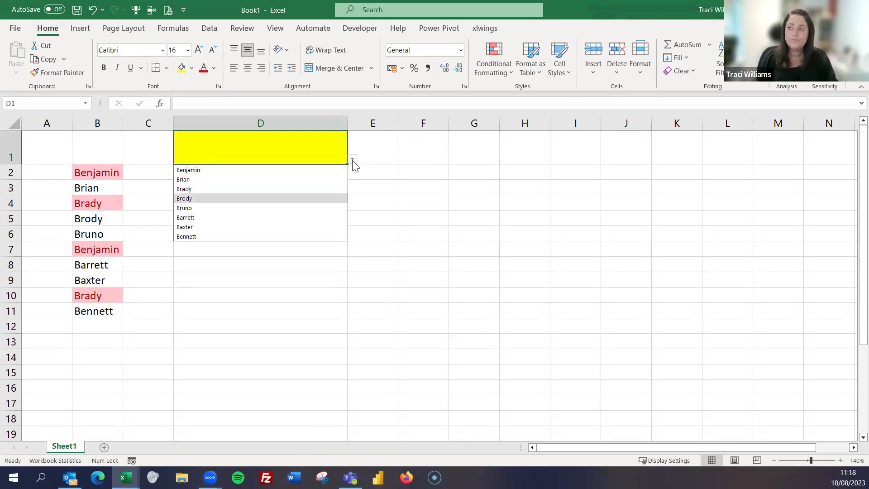
key("Down")
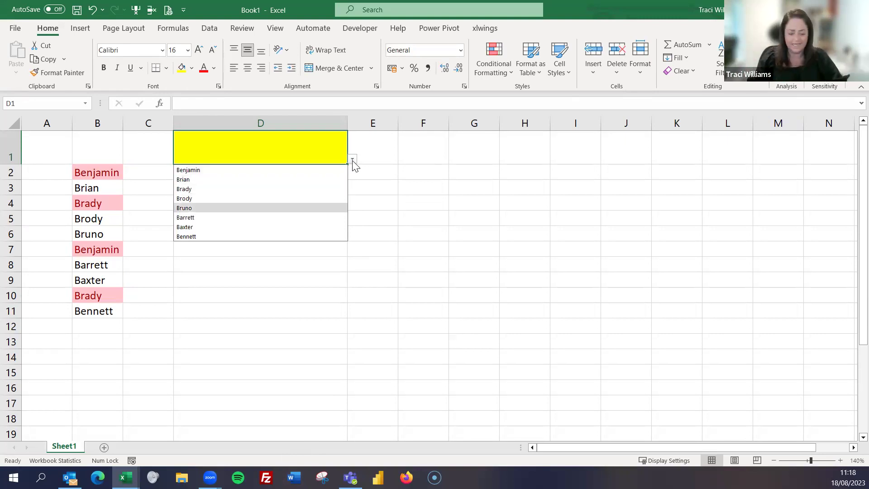
left_click(353, 161)
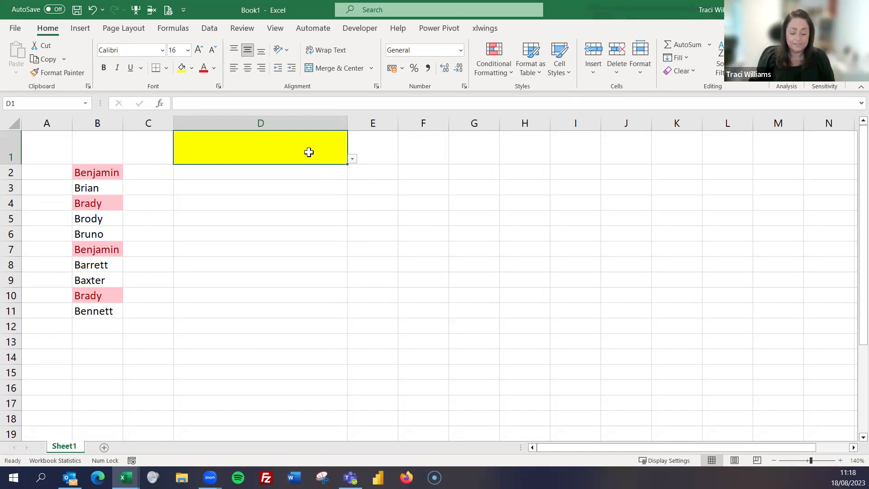
Fill D1 with the name suggested by autocomplete for the letters "bri"
type("b")
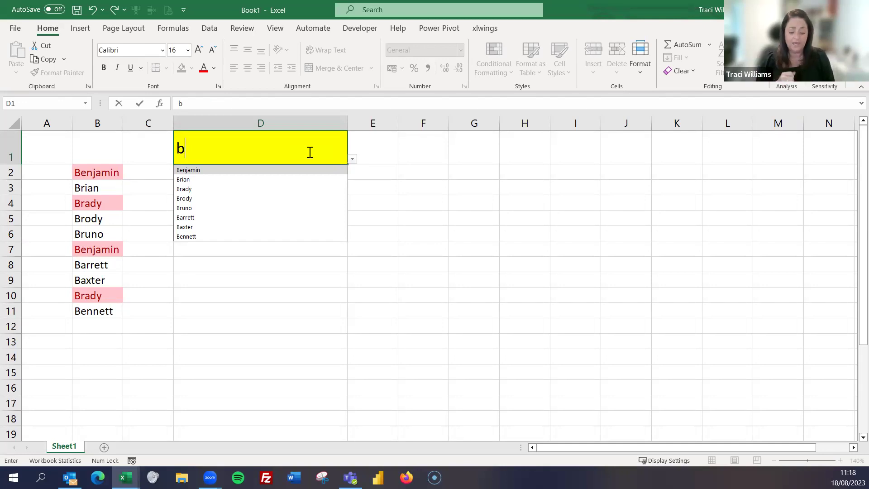
type("r")
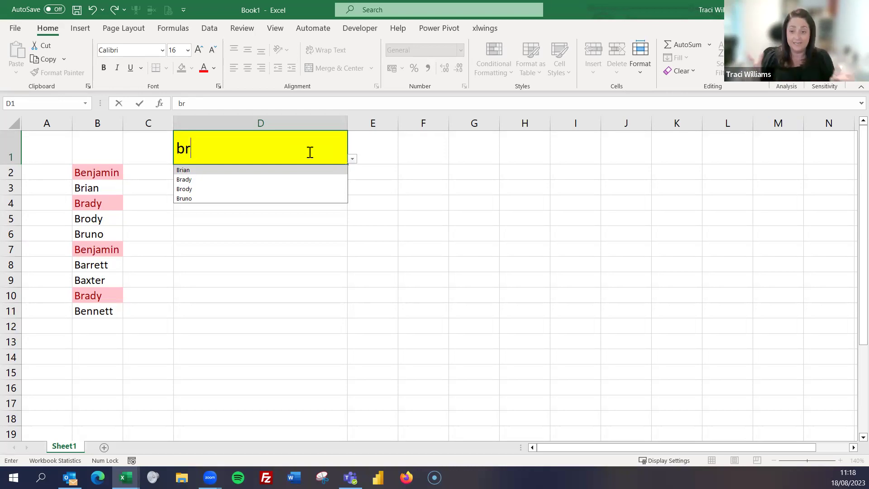
type("i")
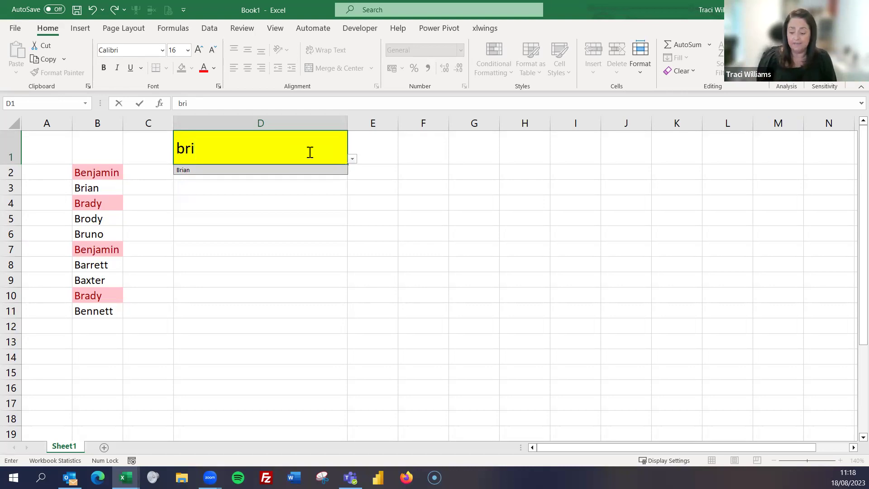
key("Return")
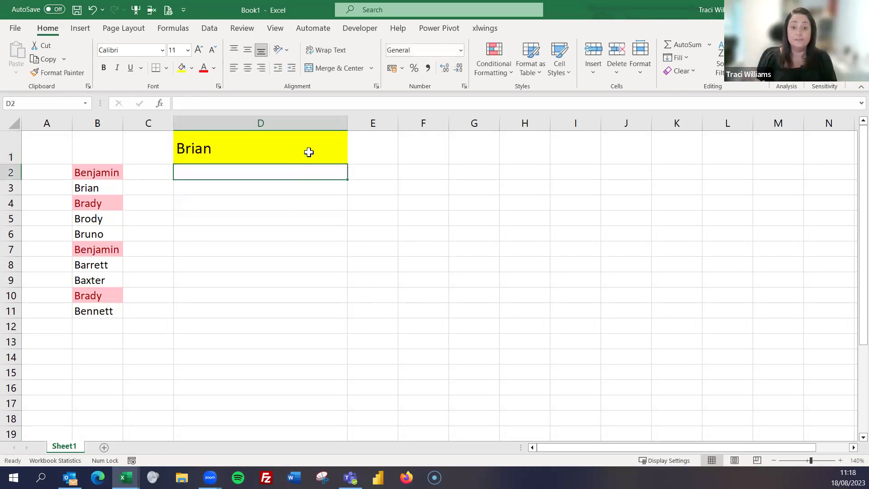
Start a new entry in D1 with "ba" to narrow the suggested names
left_click(296, 146)
type("b")
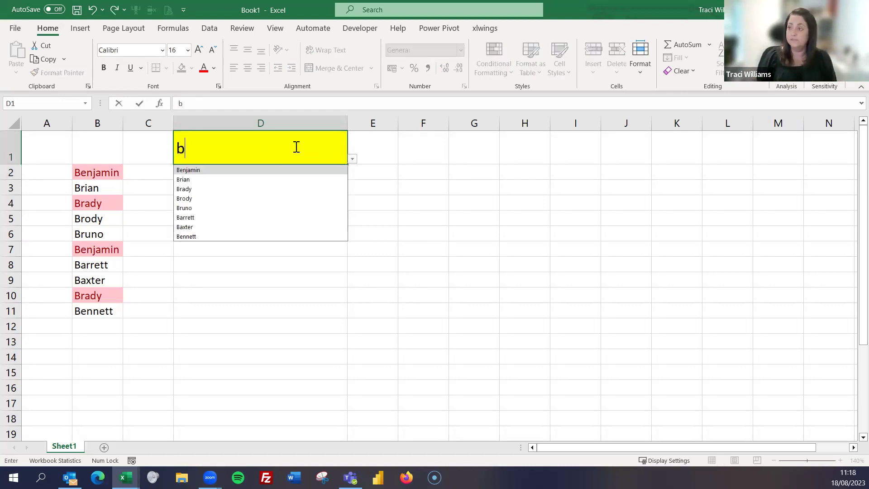
type("a")
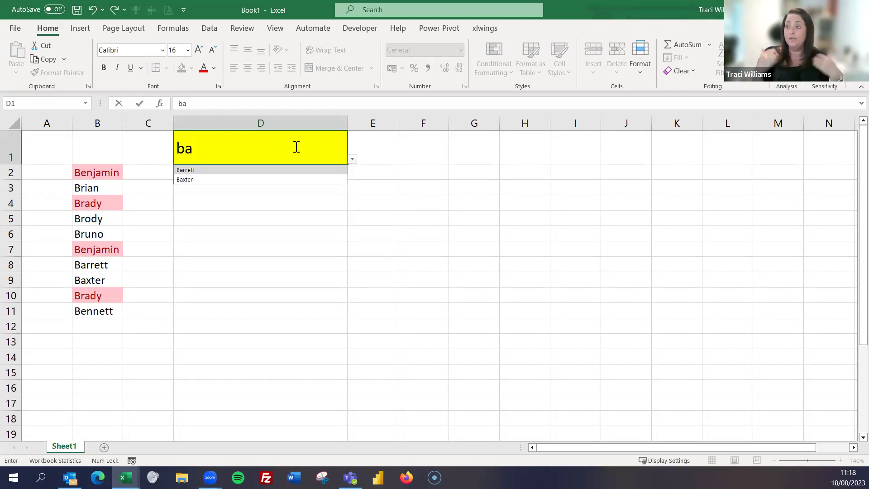